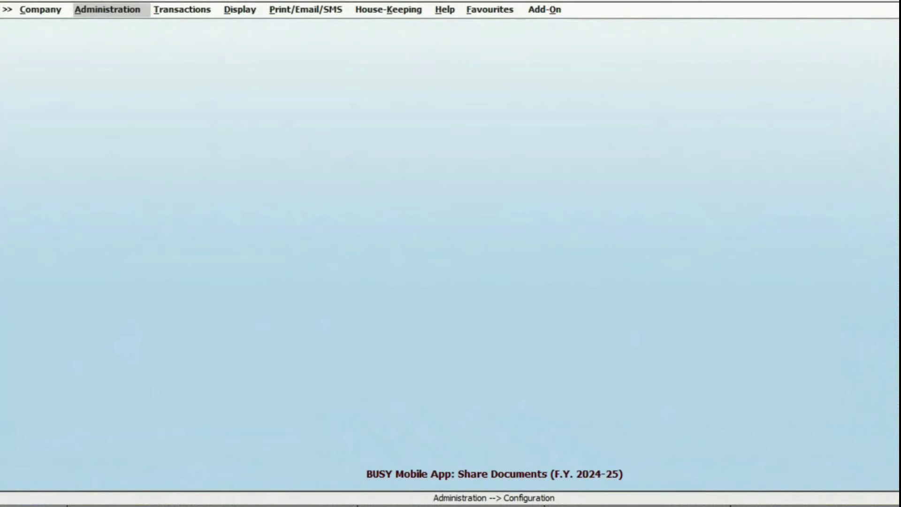
Step: Open the Enterprise Features section of the company's Features / Options configuration
key(Return)
key(Return)
key(Return)
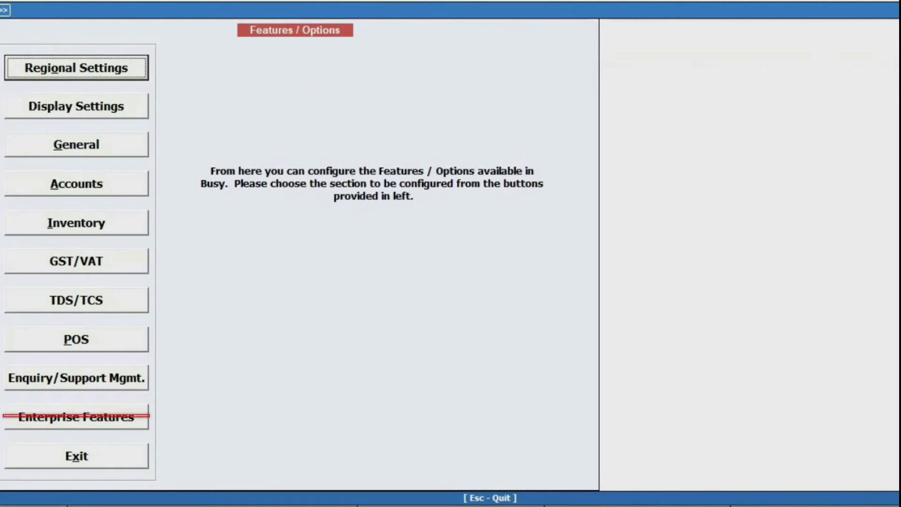
key(Up)
key(Up)
Step: Open the voucher approval configuration for Vouchers, then save it together with the Enterprise Features settings
key(Return)
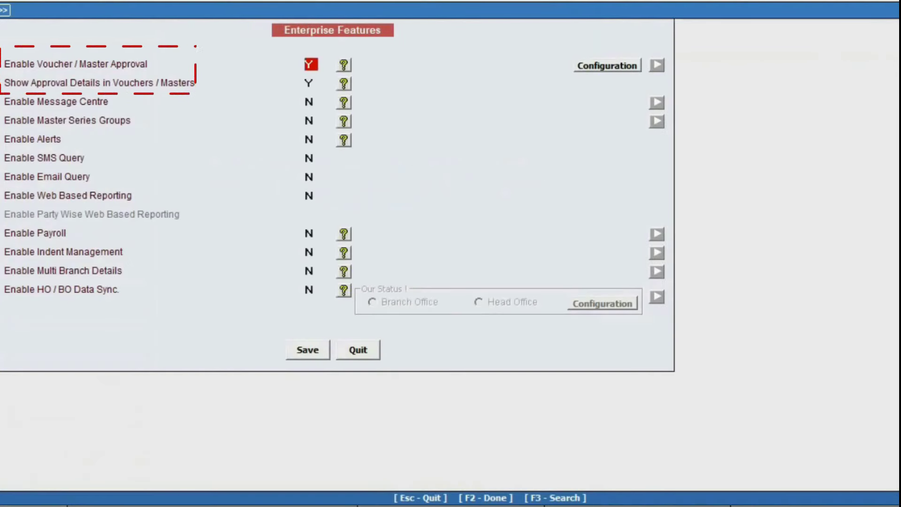
key(Return)
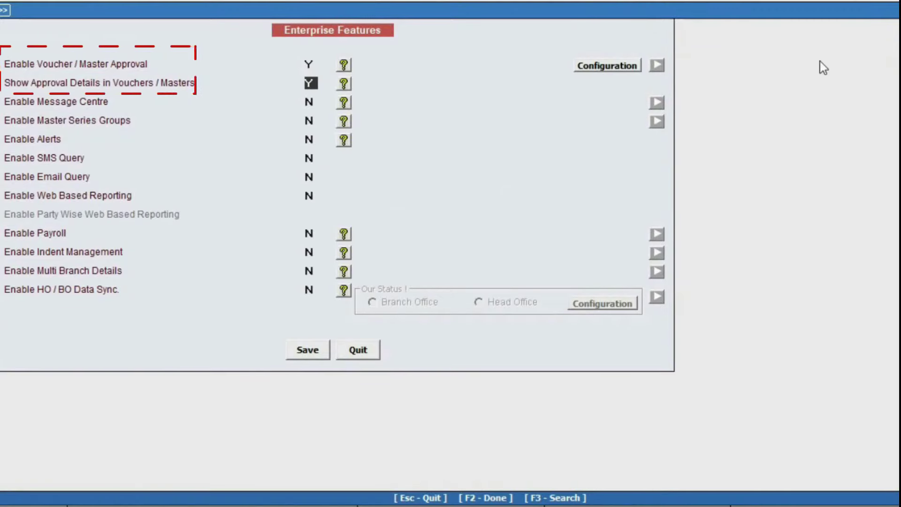
click(633, 69)
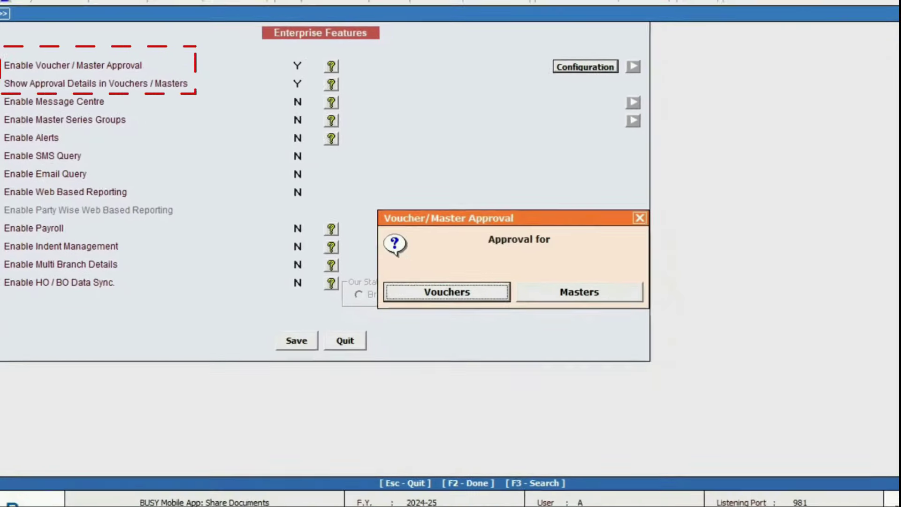
key(Return)
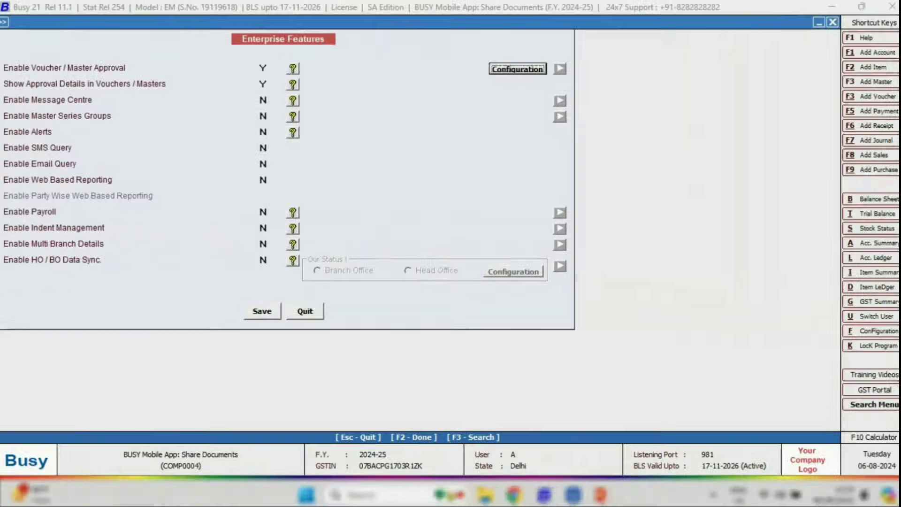
key(F2)
key(Return)
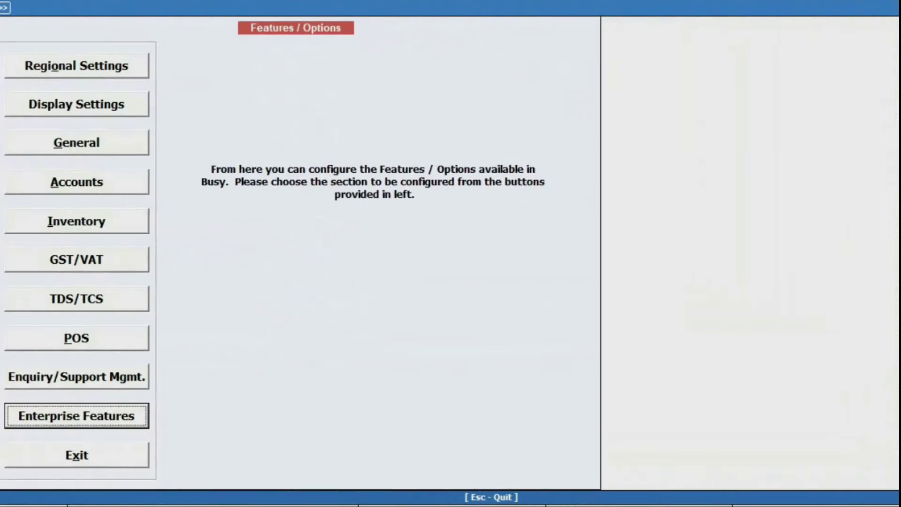
Step: Leave the feature configuration and set Approval/Rejection rights for Vouchers/Masters to Y for cloud sync user M-B
key(Escape)
key(Escape)
key(Down)
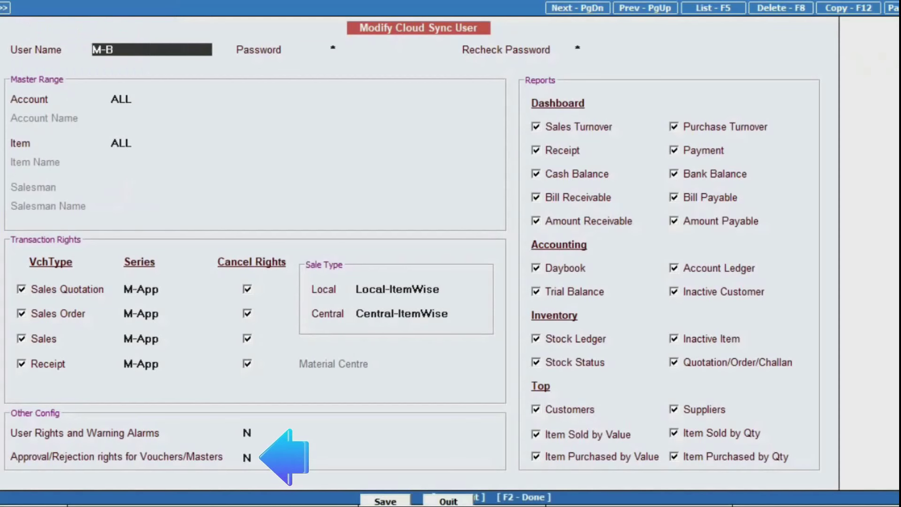
click(249, 457)
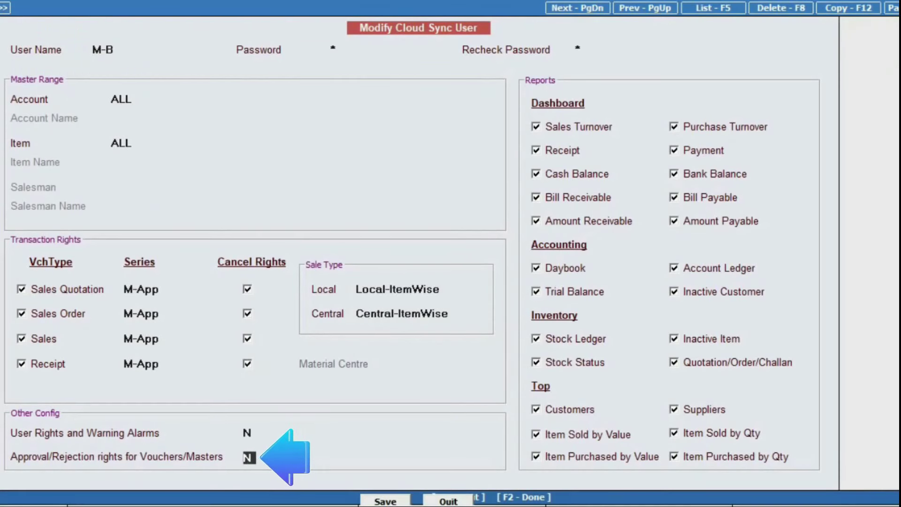
text(y)
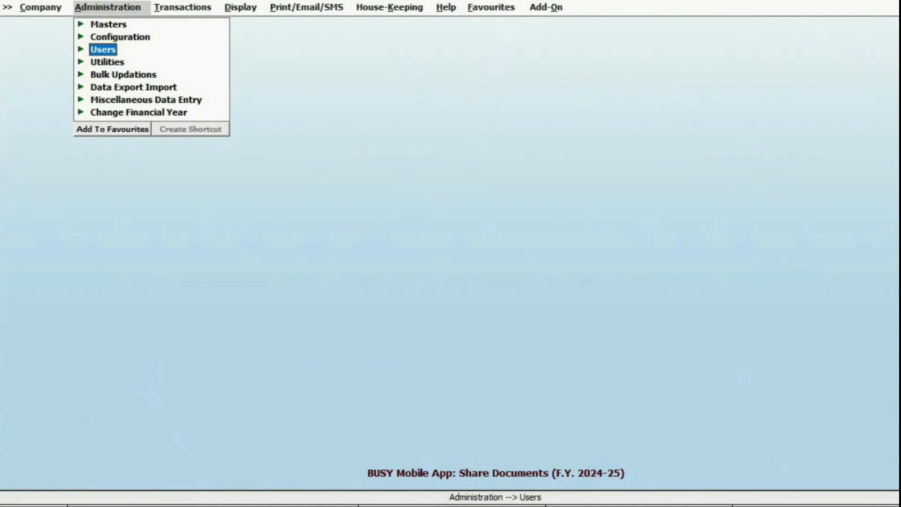
Step: Open the Voucher/Master Approval Report from the Check List reports for vouchers
key(Right)
key(Right)
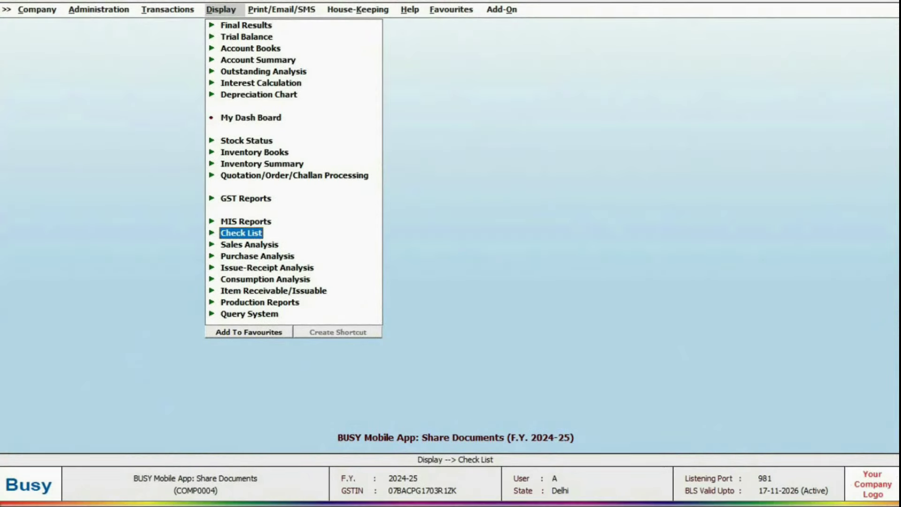
key(Return)
key(Down)
key(Down)
key(Return)
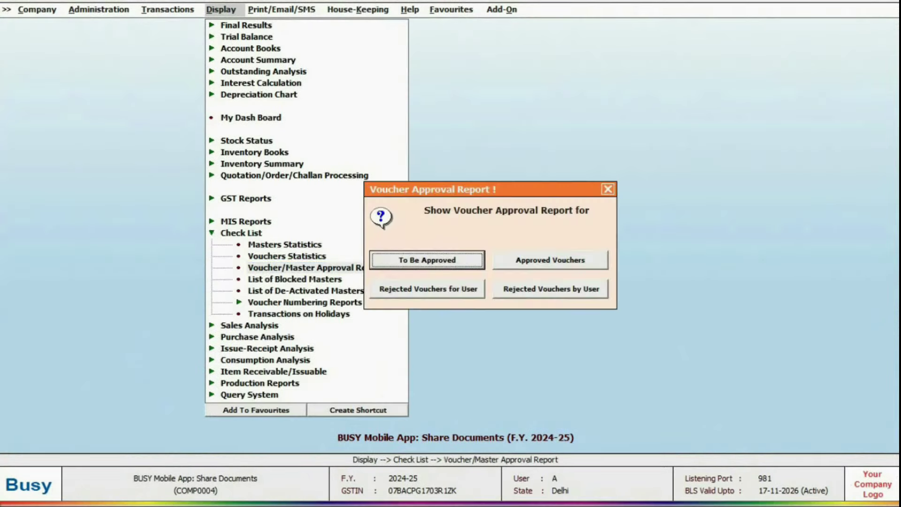
Step: Show the To Be Approved voucher report and look through the unapproved vouchers
key(Return)
key(F2)
key(Down)
key(Down)
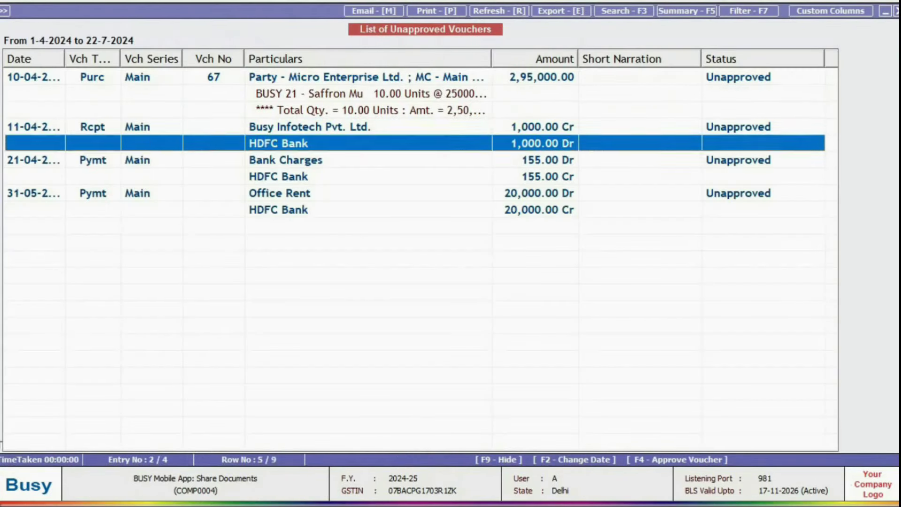
key(Up)
key(Up)
key(Up)
key(Up)
key(Up)
key(Up)
key(Up)
key(Up)
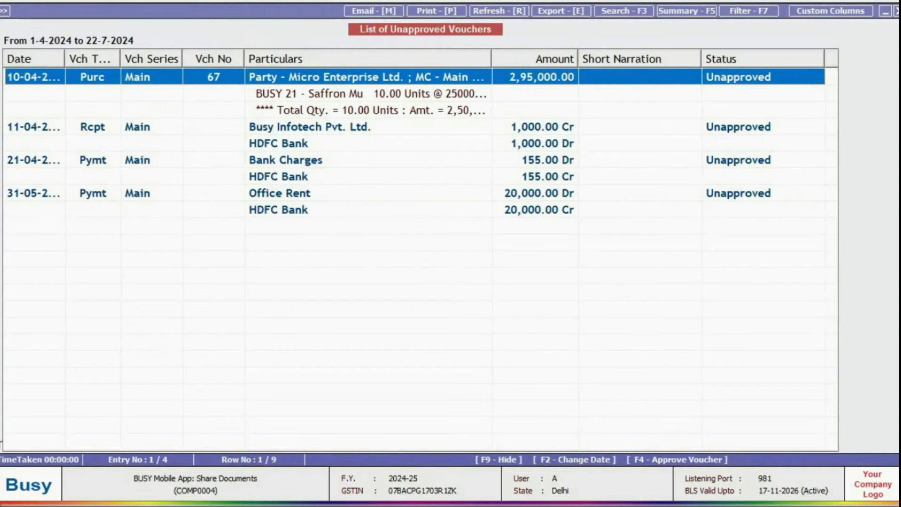
Step: Close the report and run an Incremental Upload of the pending data to the Cloud Sync server
key(Escape)
key(Down)
key(Down)
key(Down)
key(Down)
key(Down)
key(Down)
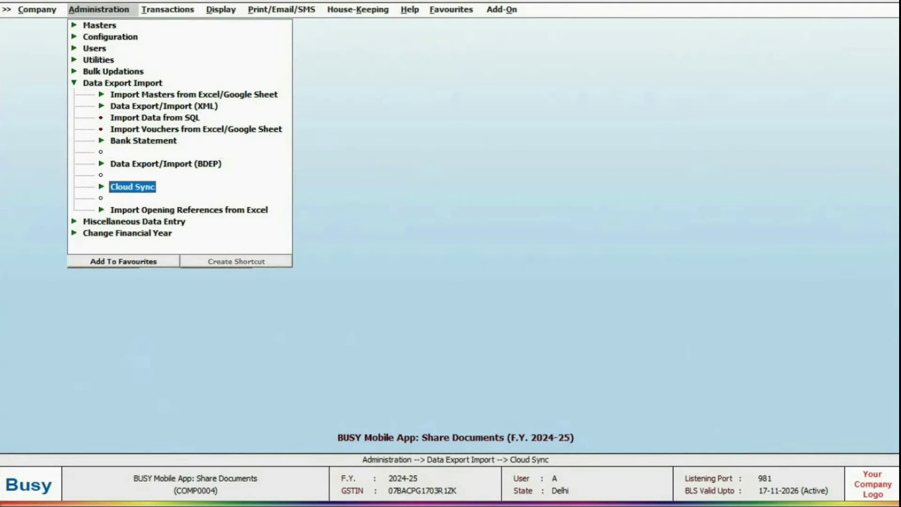
key(Return)
key(Down)
key(Return)
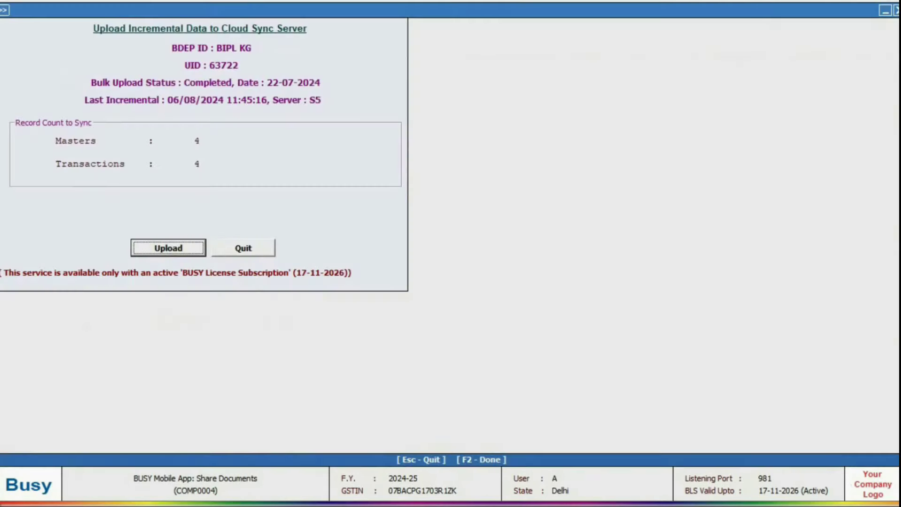
key(Return)
key(Return)
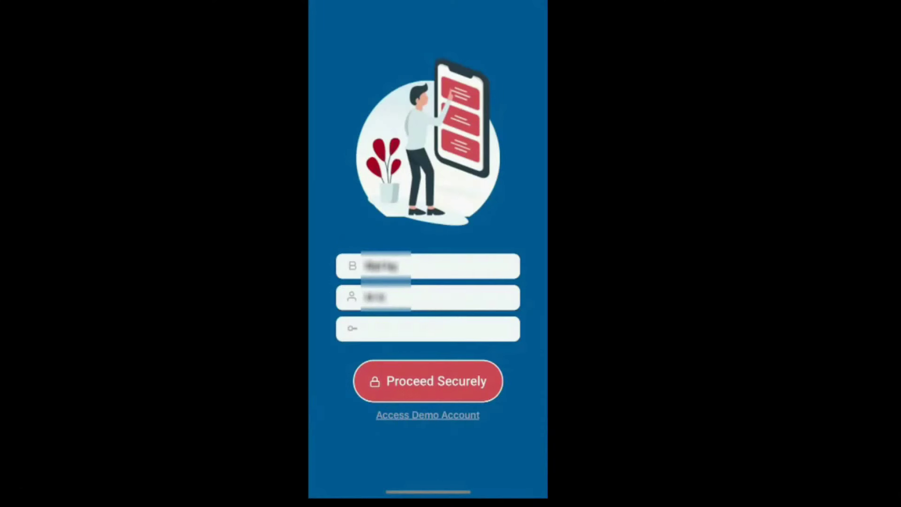
Step: Switch to the BUSY mobile app, sign in, and open the Voucher list under Approval / Rejection
click(428, 381)
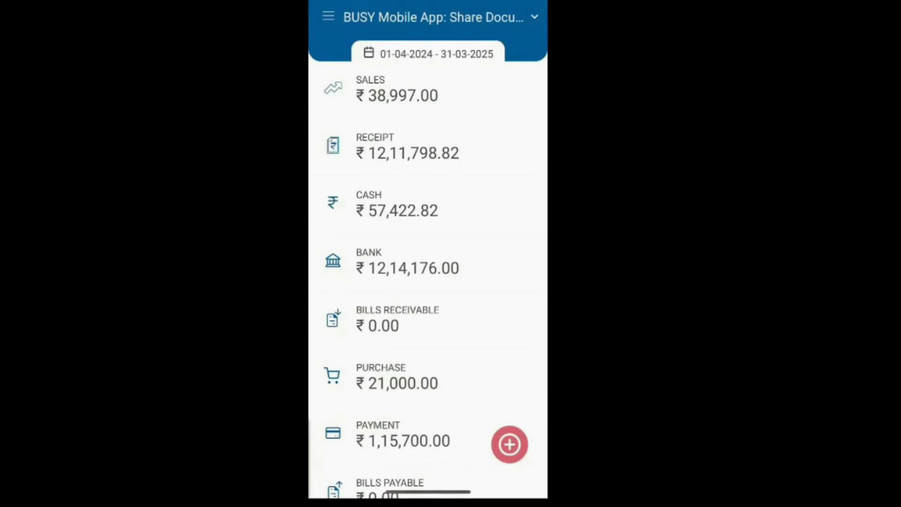
click(328, 17)
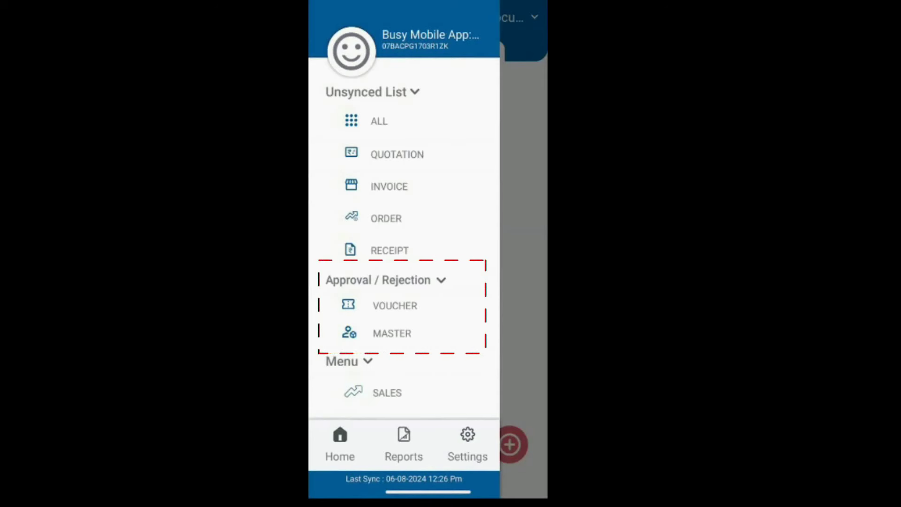
click(394, 306)
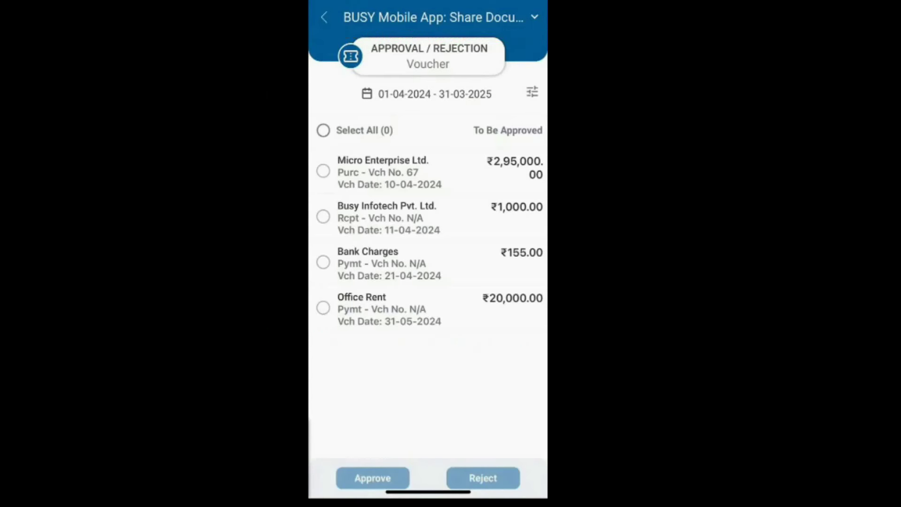
Step: Approve the Busy Infotech Pvt. Ltd. receipt voucher and the Office Rent payment voucher
click(323, 216)
click(323, 308)
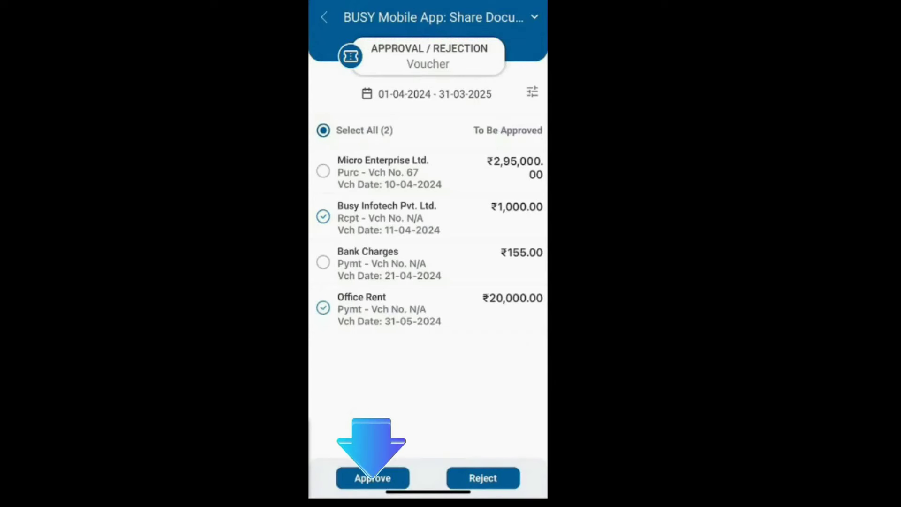
click(372, 478)
click(428, 465)
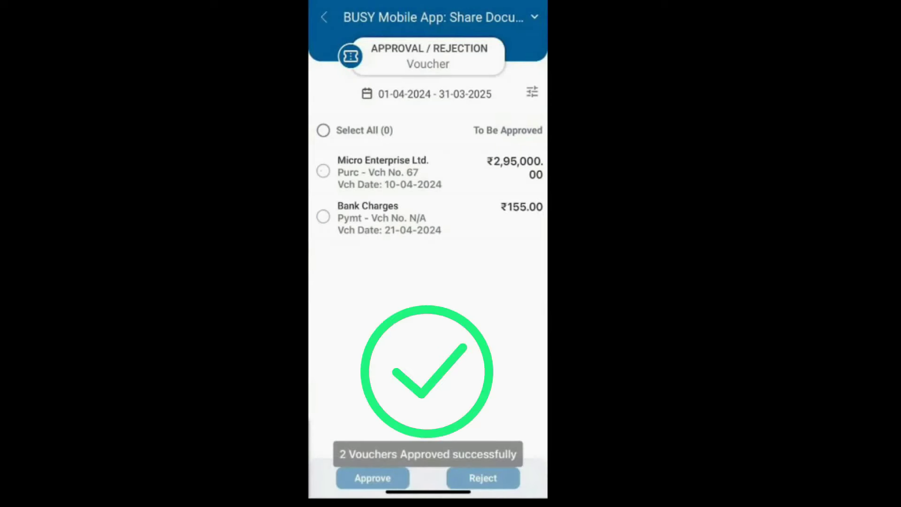
Step: Reject the Micro Enterprise Ltd. purchase voucher with the narration "Check price"
click(323, 171)
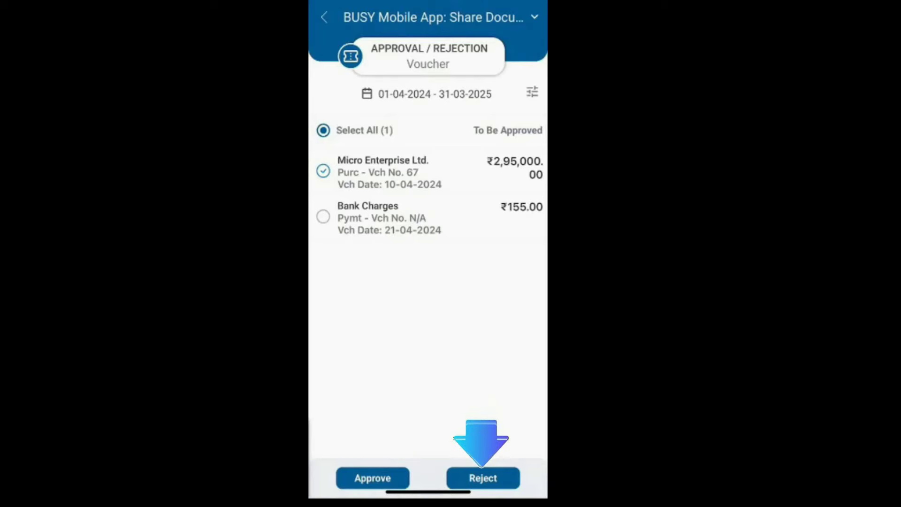
click(482, 478)
click(428, 419)
text(Check pric)
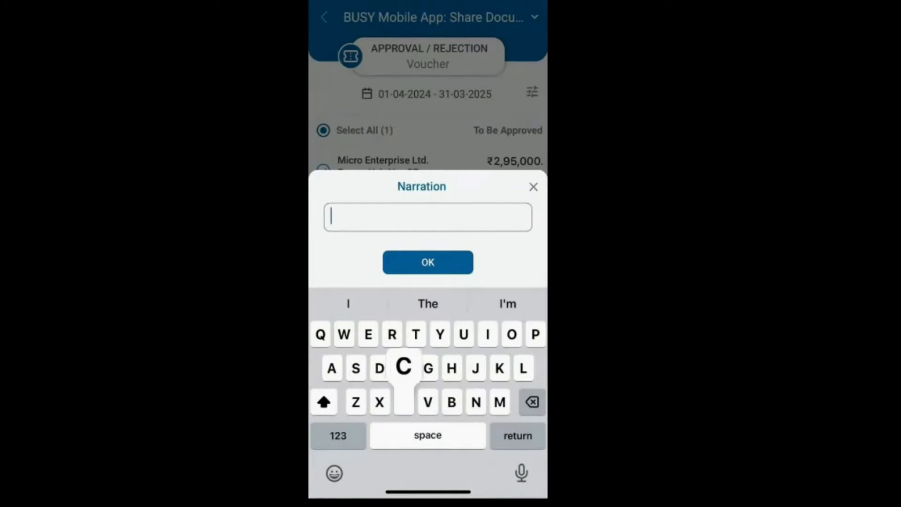
text(e)
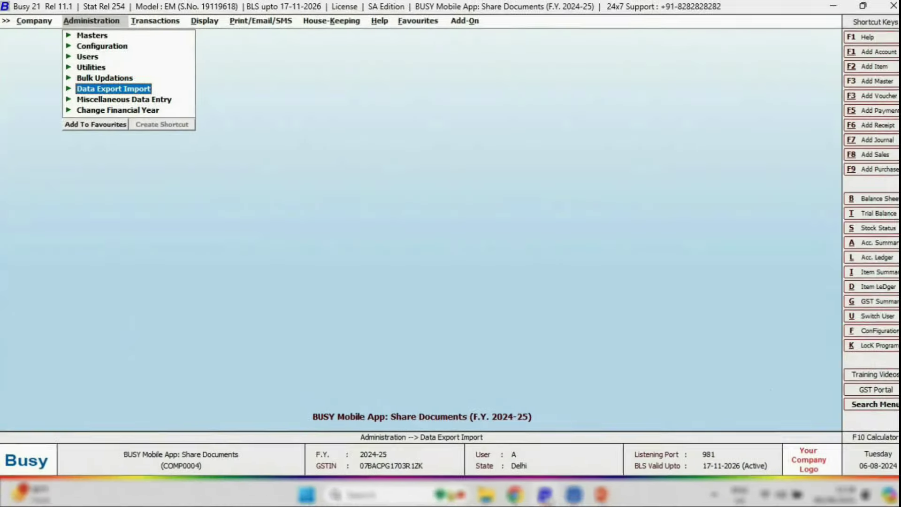
Step: Switch to BUSY on the desktop, download the Approval/Rejection Status from Cloud Sync, and sync the records
click(134, 187)
key(Return)
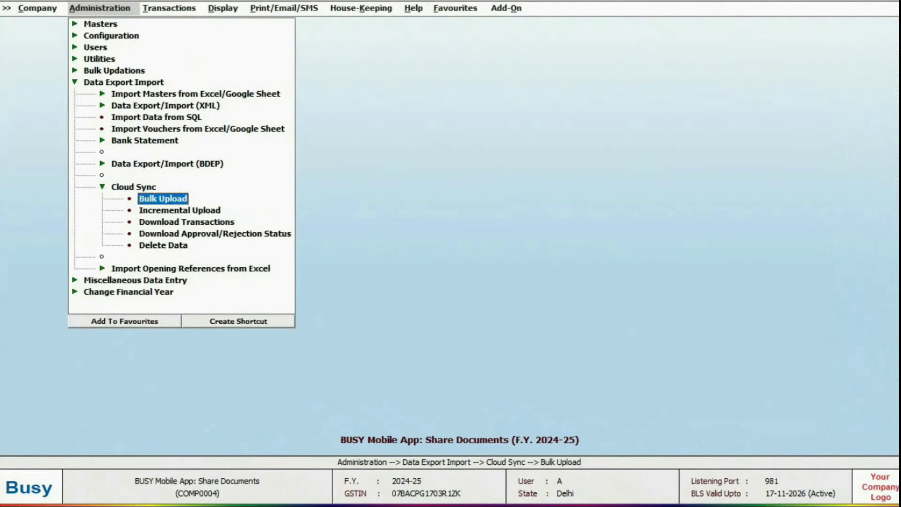
key(Down)
key(Down)
key(Down)
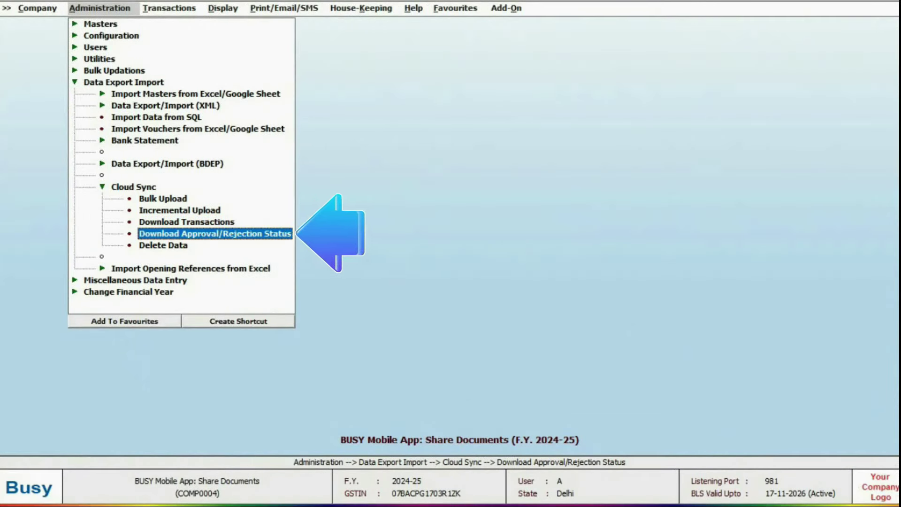
key(Return)
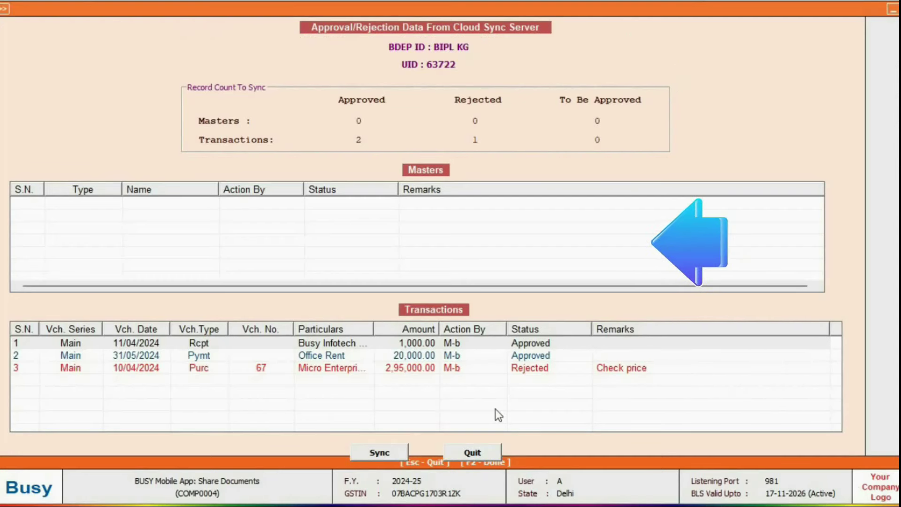
click(387, 453)
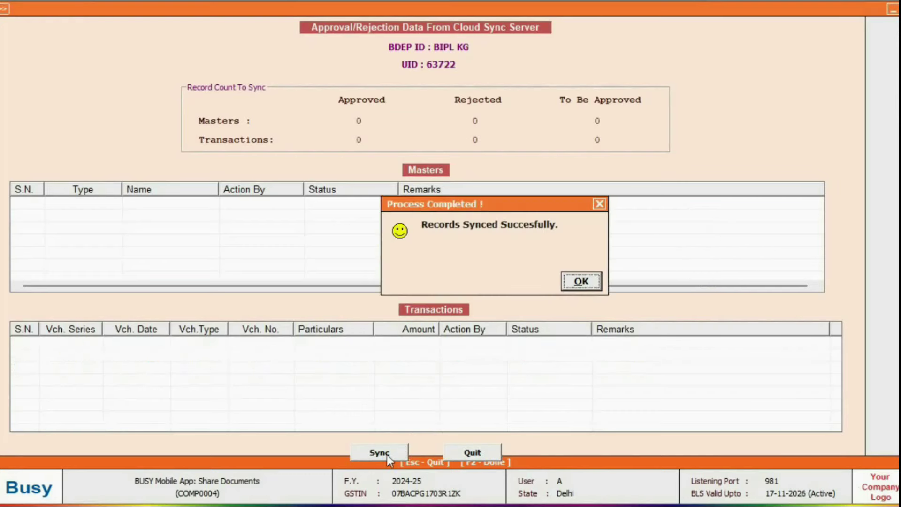
key(Return)
Step: Run another Incremental Upload to send the synced voucher changes to the Cloud Sync server
key(Up)
key(Up)
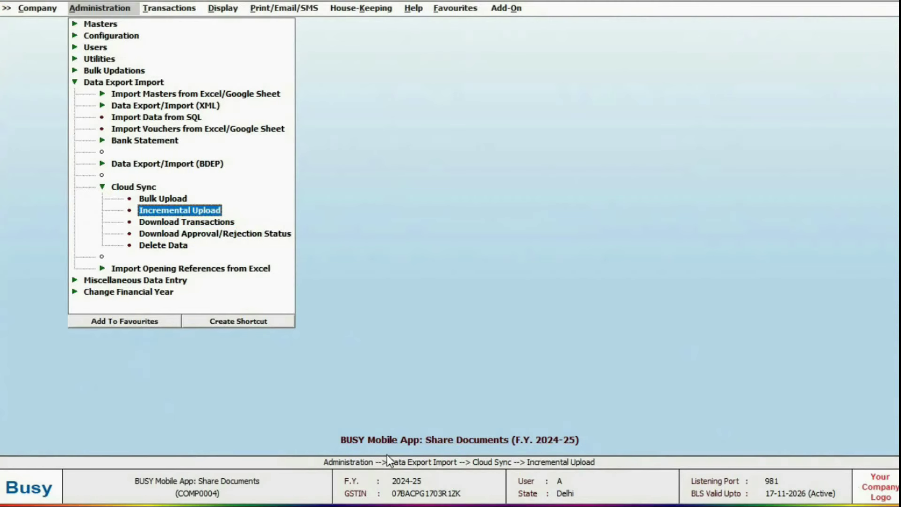
key(Return)
key(Return)
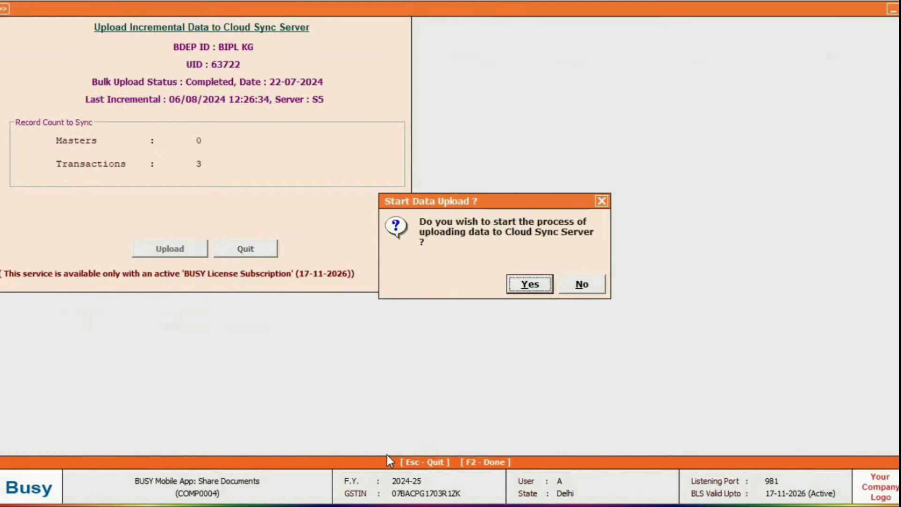
key(Return)
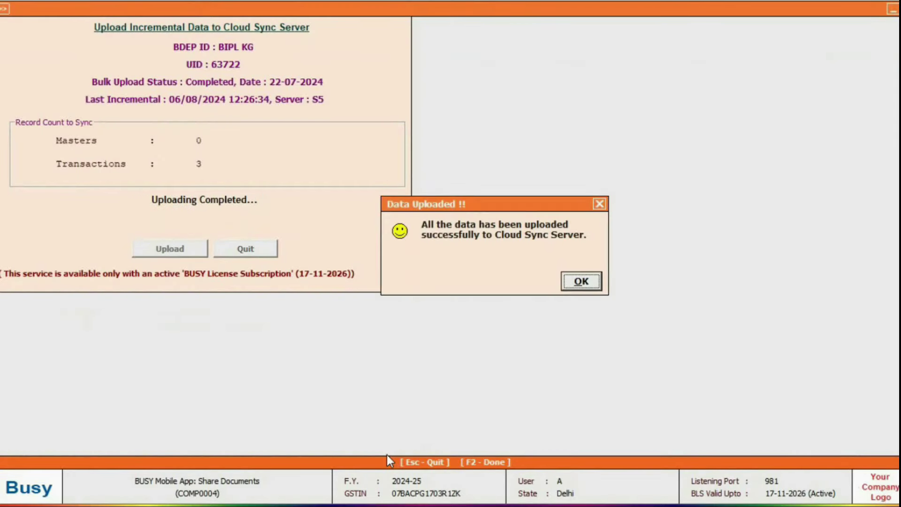
key(Return)
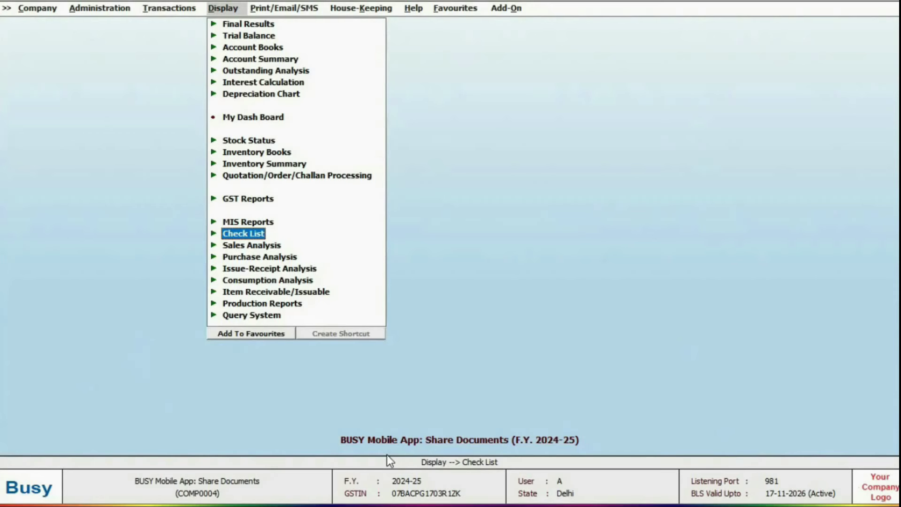
Step: Show the Approved Vouchers list from the Voucher/Master Approval Report to check who approved each voucher
key(Return)
key(Down)
key(Down)
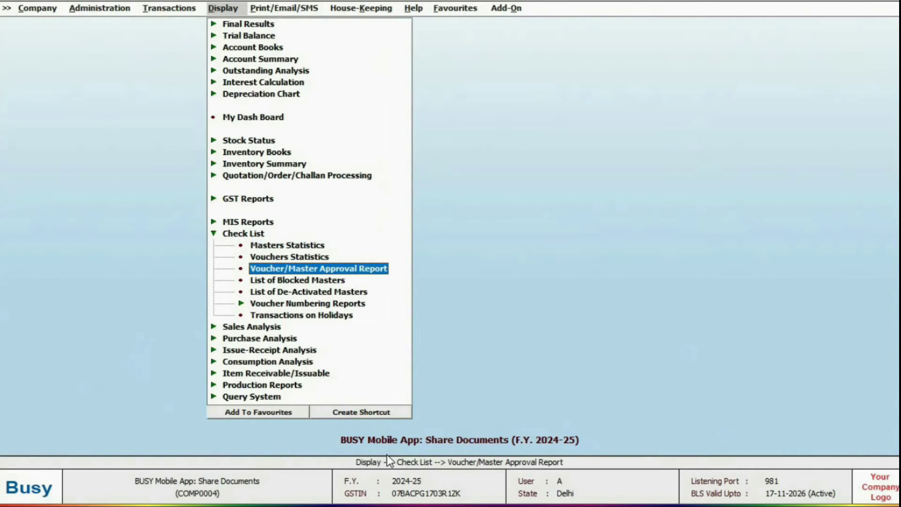
key(Return)
key(Right)
key(Return)
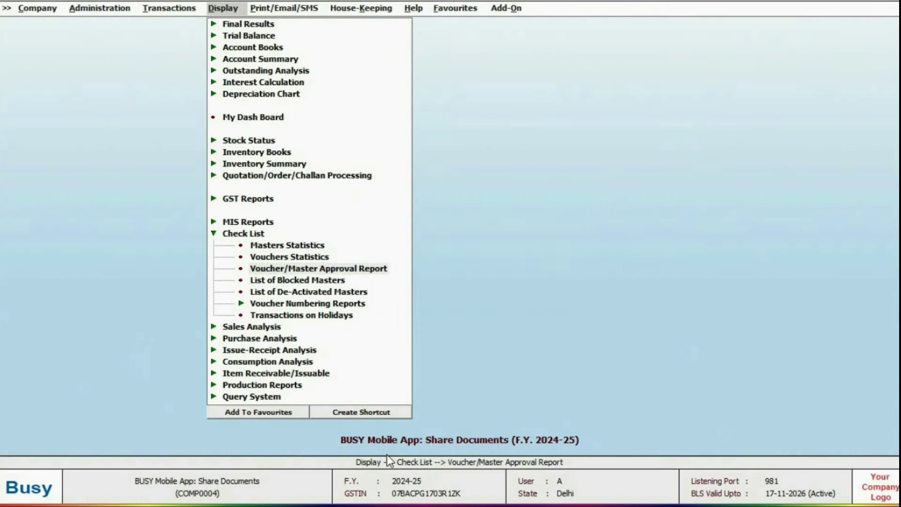
key(Return)
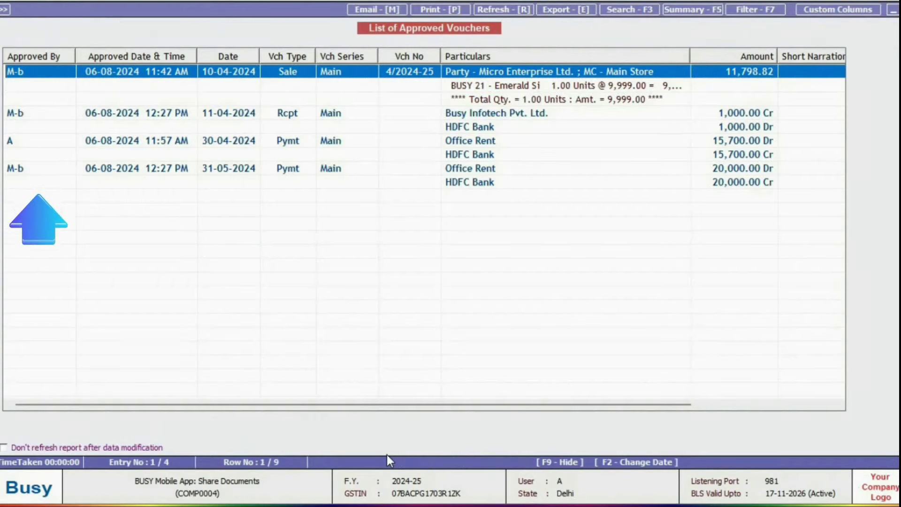
Step: Close the approved vouchers list and show the Rejected Vouchers for User list from the Voucher Approval Report
key(Down)
key(Down)
key(Escape)
key(Right)
key(Right)
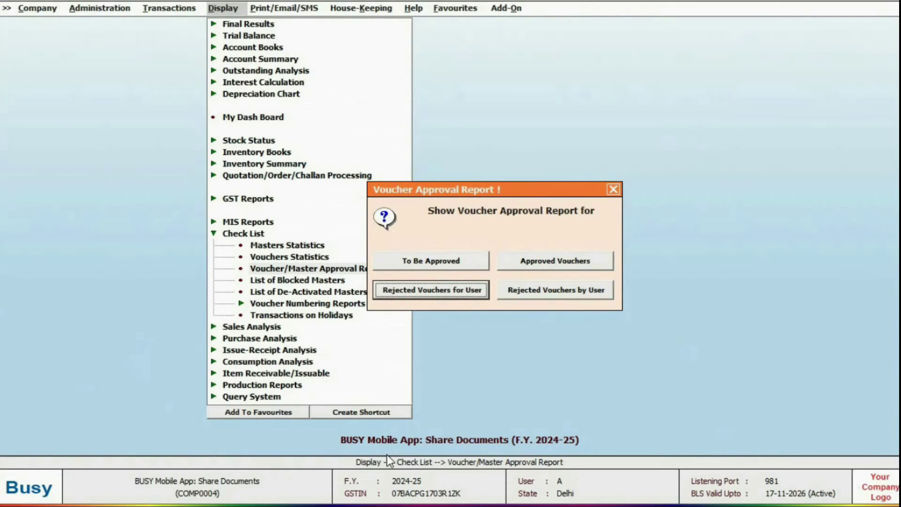
key(Right)
key(Left)
key(Return)
key(F2)
Step: Examine the rejected vouchers for who rejected each one, when and for what reason, and close the list
key(Down)
key(Down)
key(Down)
key(Down)
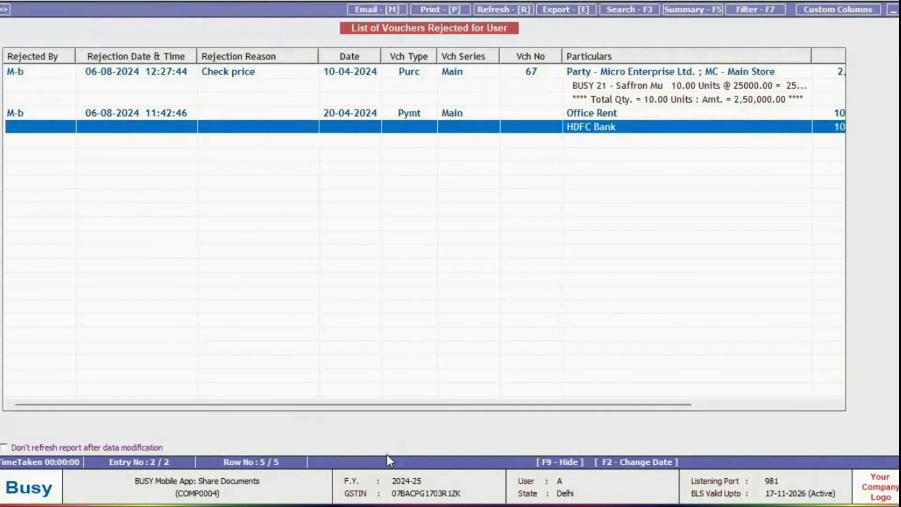
key(Up)
key(Up)
key(Up)
key(Up)
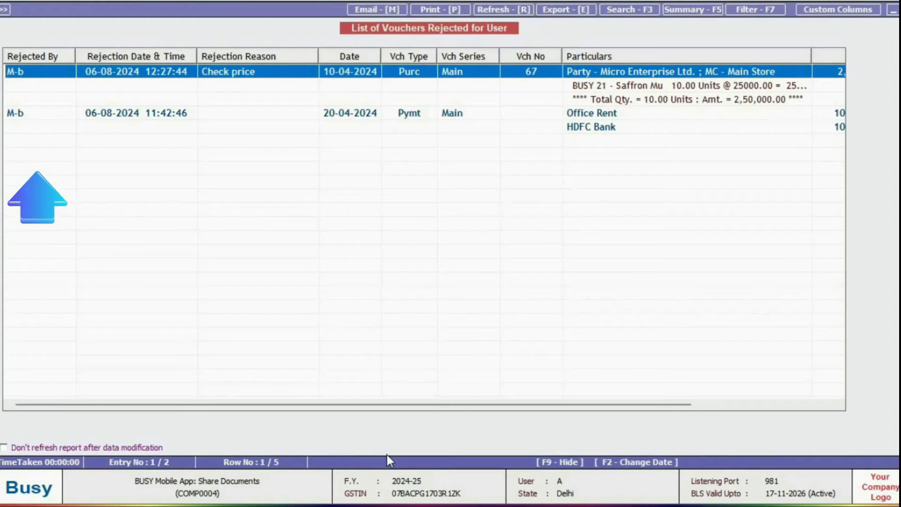
key(Escape)
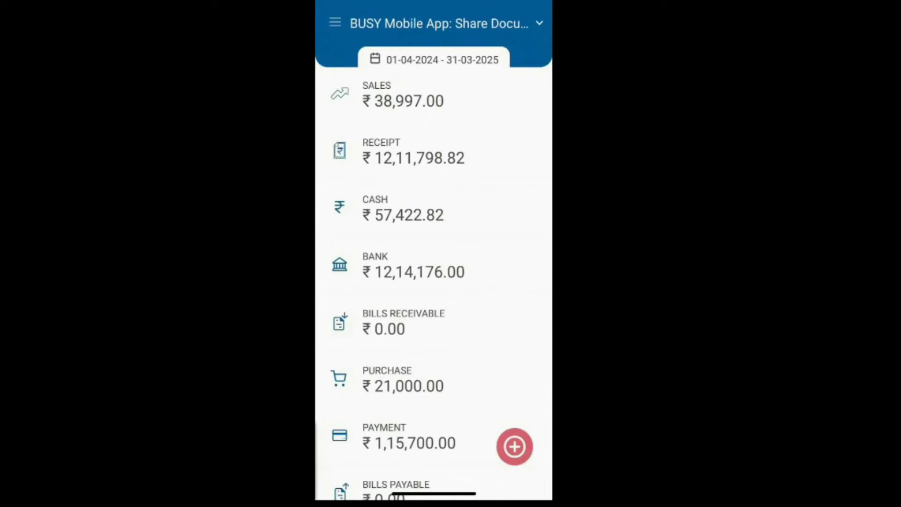
Step: Switch to the BUSY mobile app and filter the voucher Approval / Rejection list to the Rejected approval type
click(335, 22)
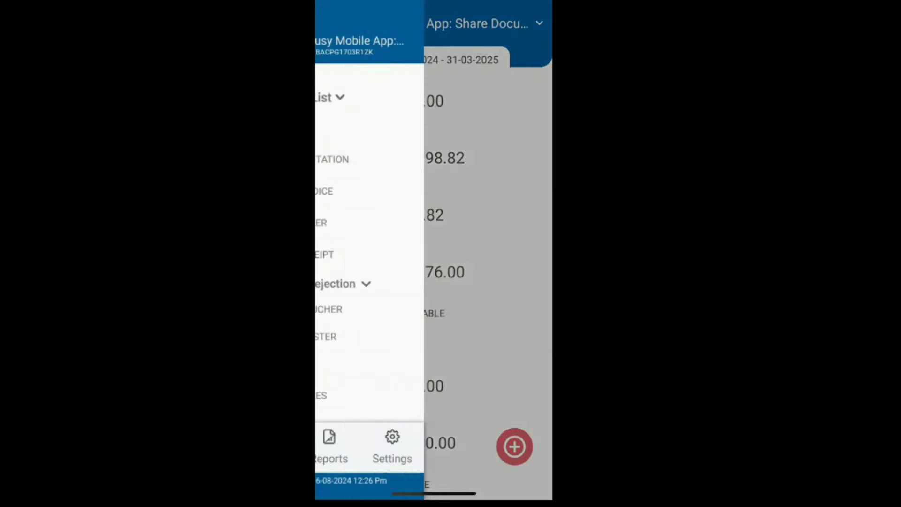
click(390, 309)
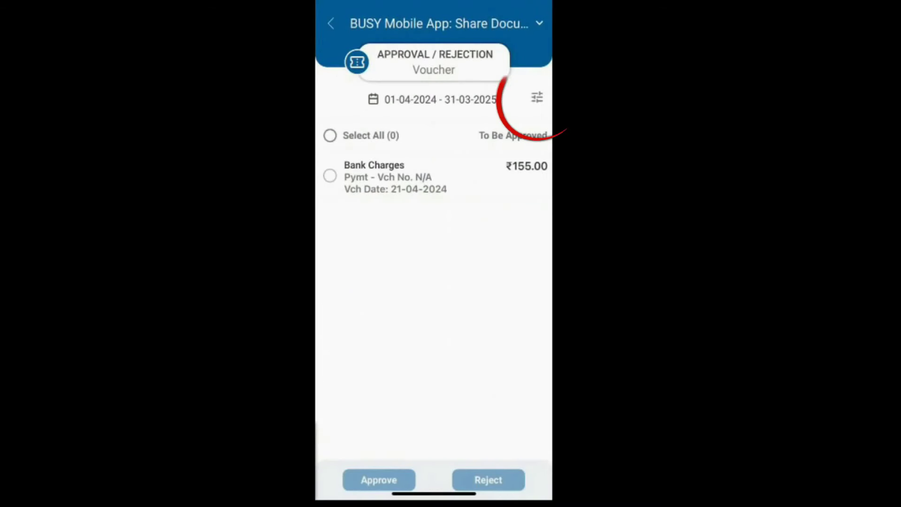
click(537, 97)
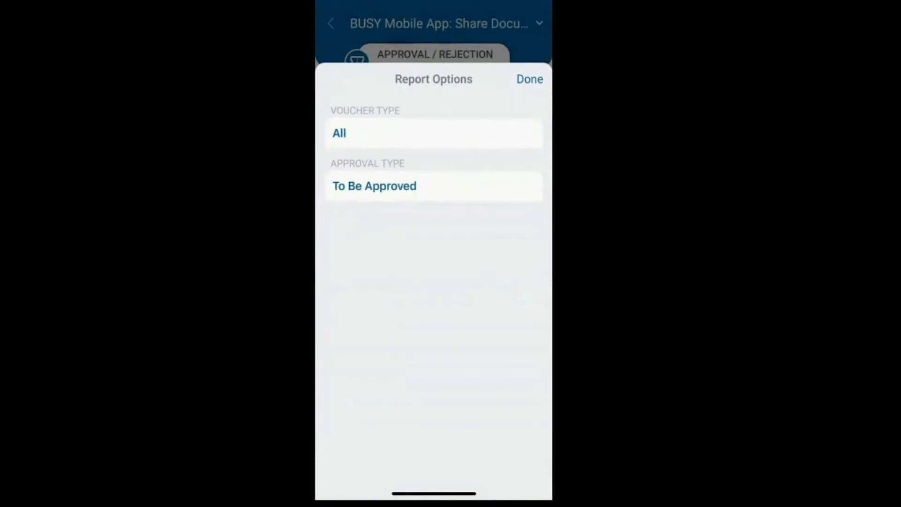
click(375, 186)
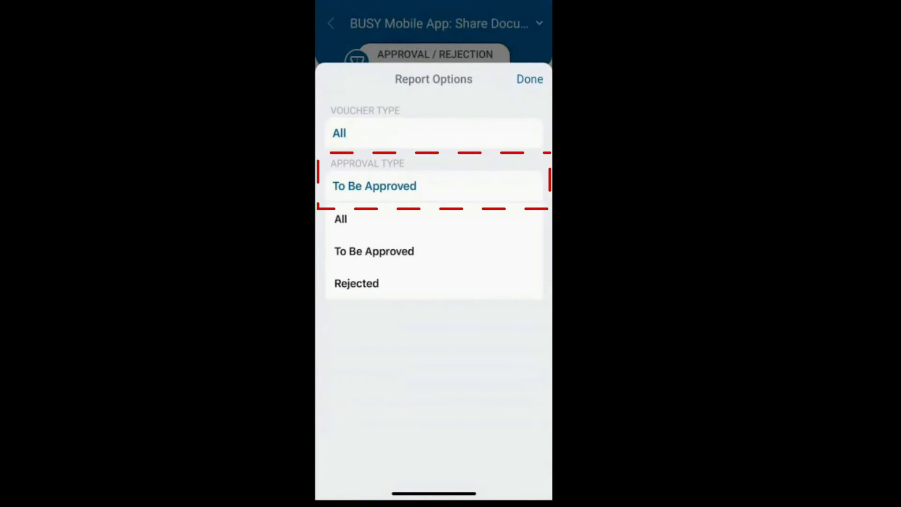
click(356, 283)
click(530, 78)
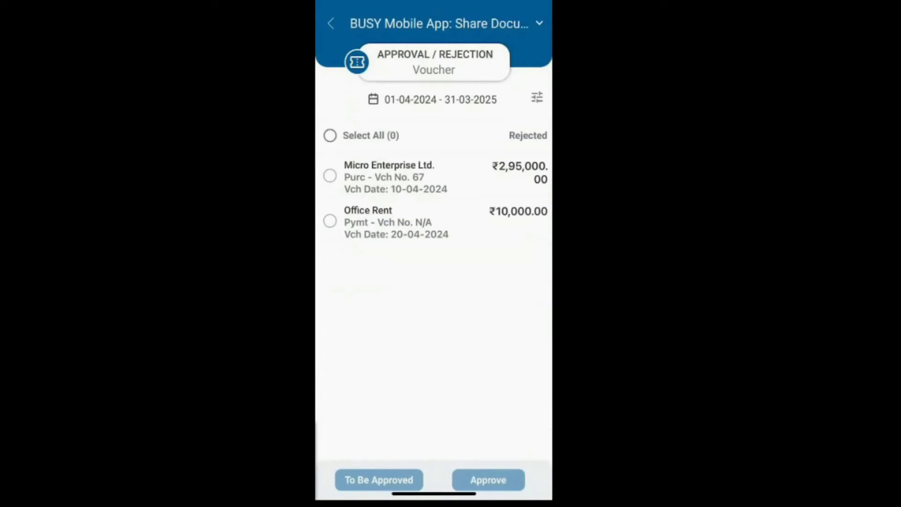
Step: Select the rejected Micro Enterprise Ltd. purchase and Office Rent payment vouchers and approve both with an empty narration
click(329, 221)
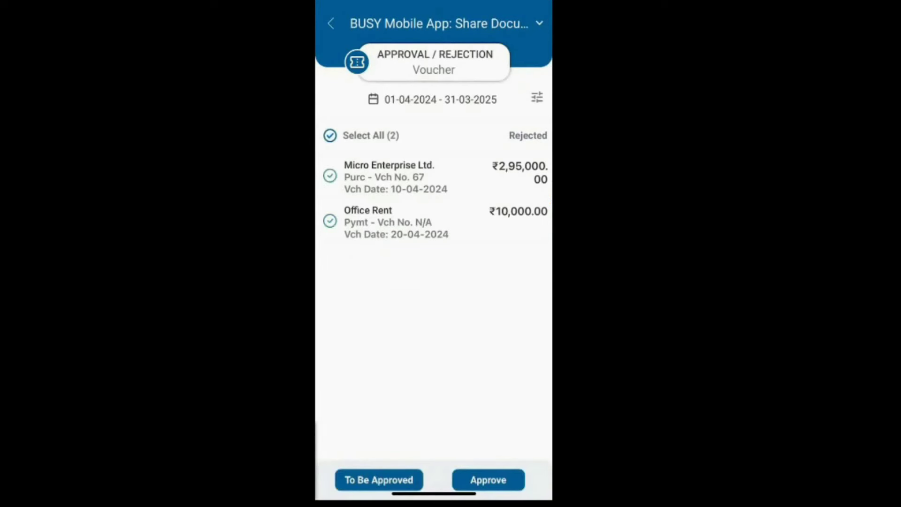
click(488, 480)
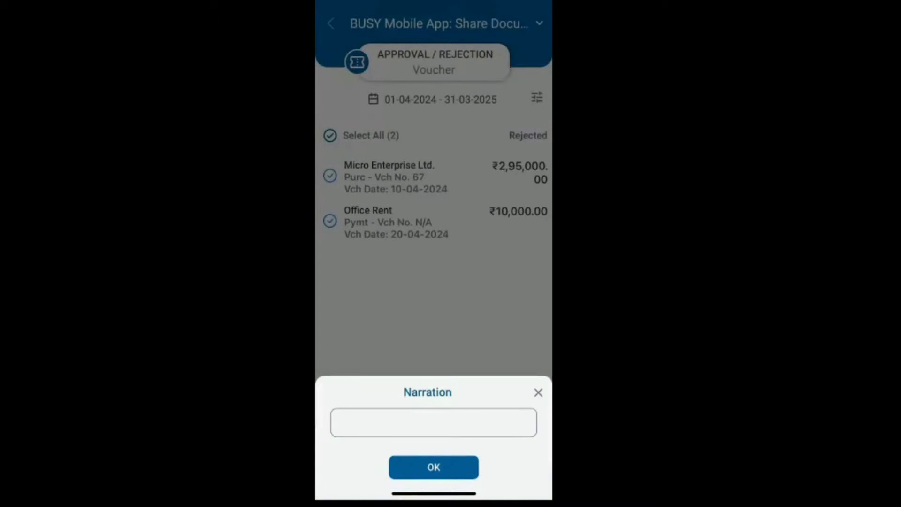
click(433, 467)
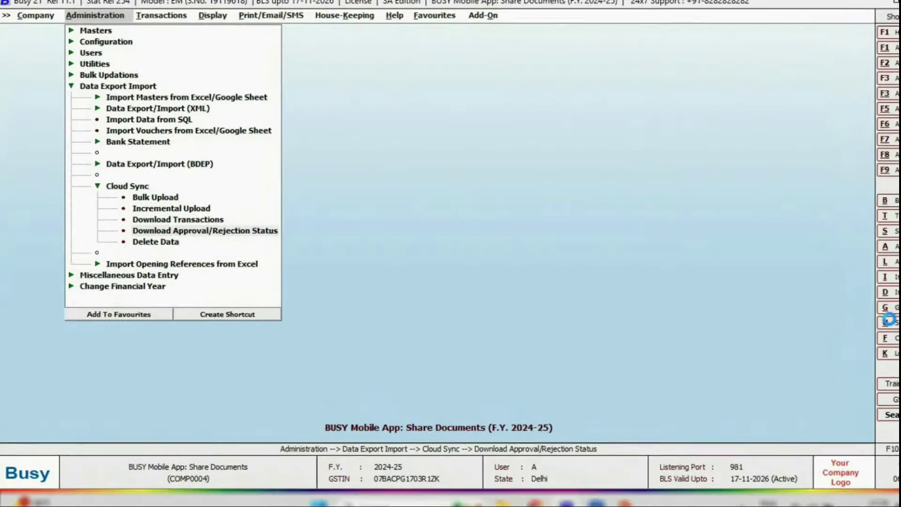
Step: Switch to BUSY on the desktop, download the Approval/Rejection Status, and sync the two newly approved vouchers
key(Return)
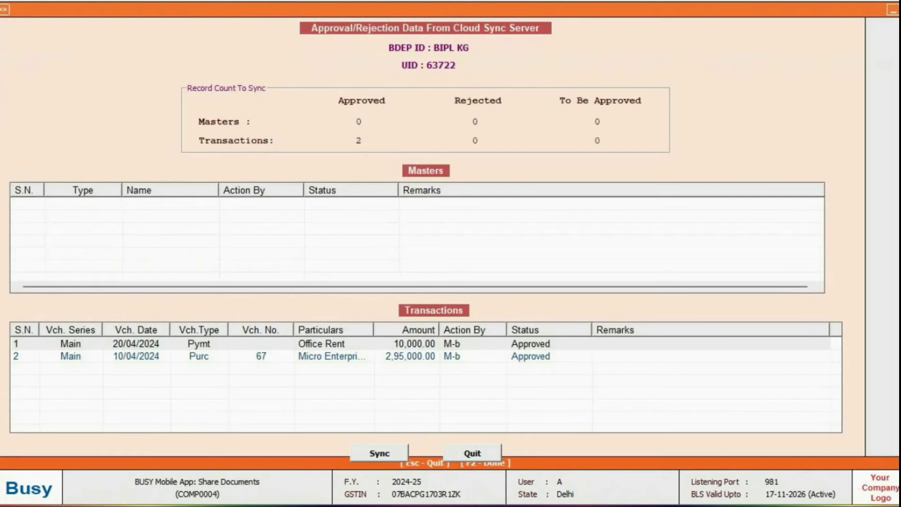
click(379, 457)
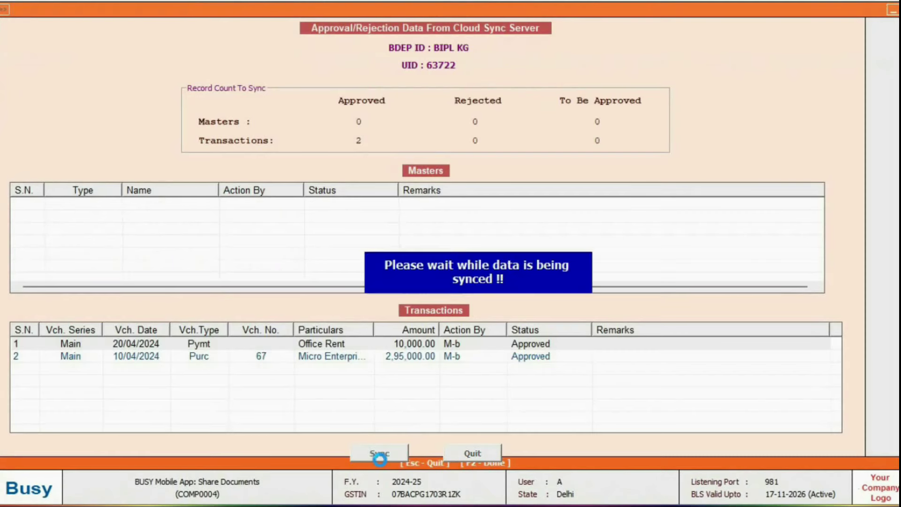
key(Return)
key(Escape)
Step: Run an Incremental Upload to send the re-approved voucher changes to the Cloud Sync server
key(Up)
key(Up)
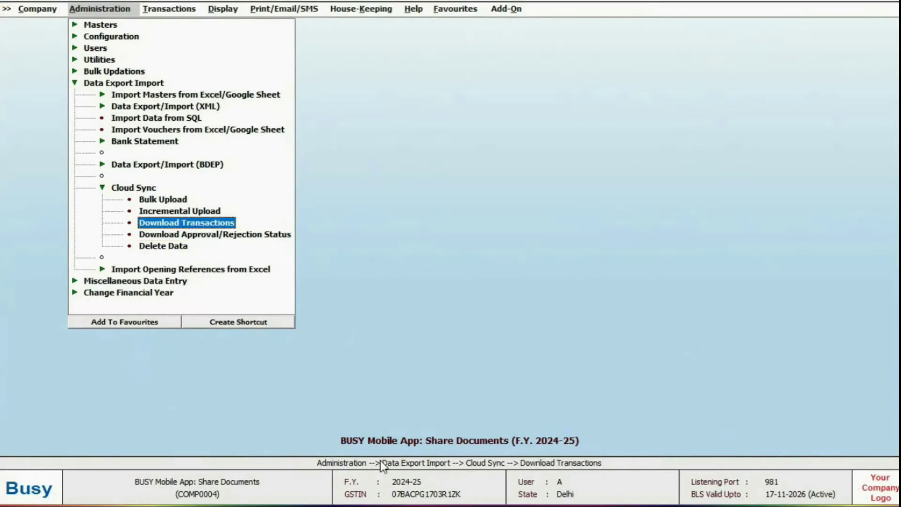
key(Return)
key(Return)
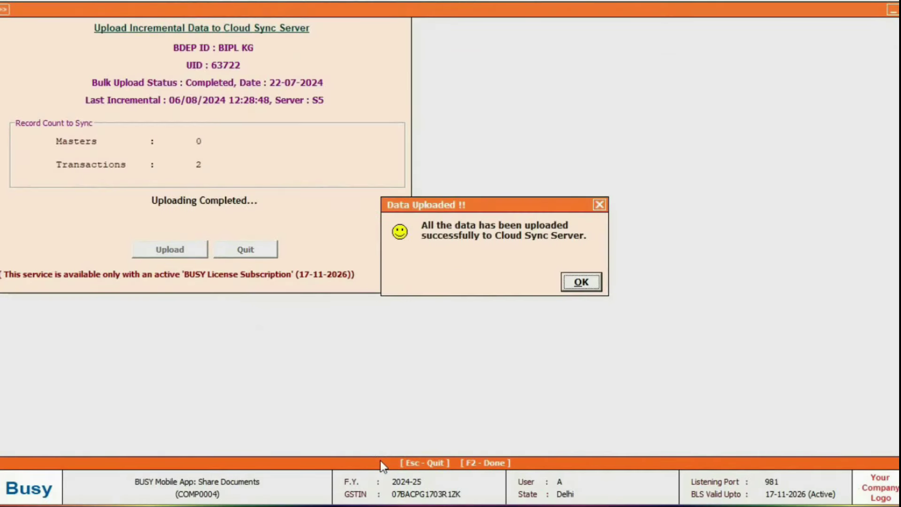
key(Return)
key(Escape)
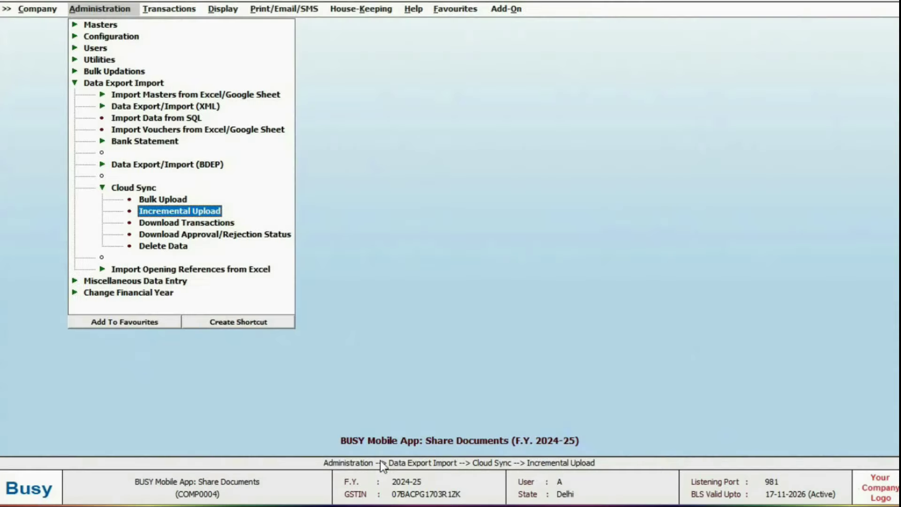